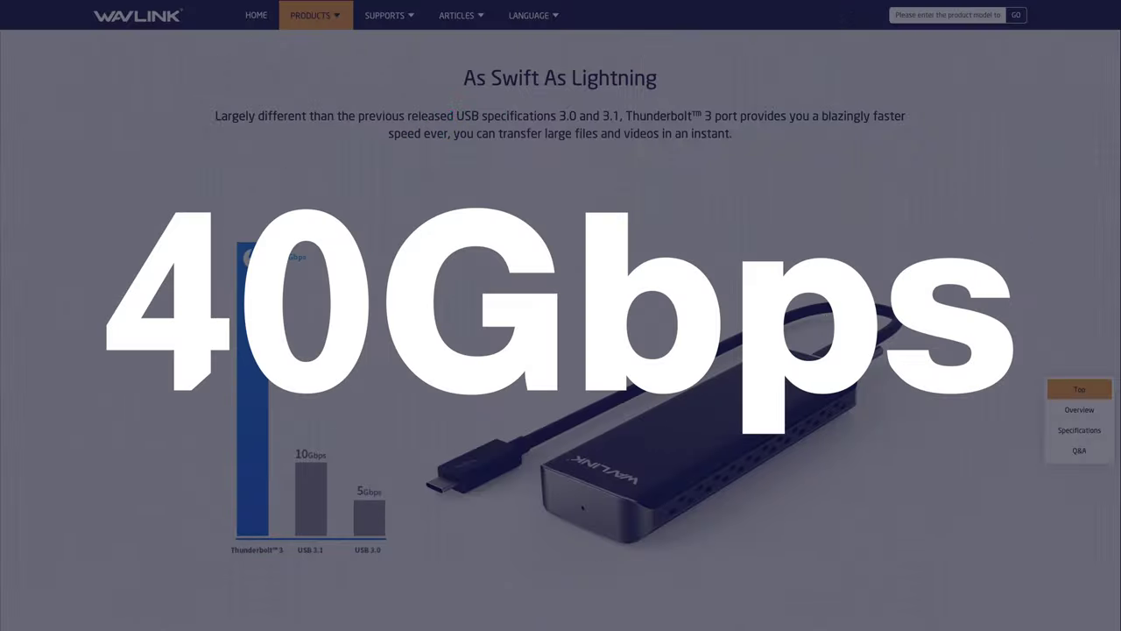
Scroll the UTE02 page past design, size, installation and dissipation down to Applications
scroll(806, 504, down, 7)
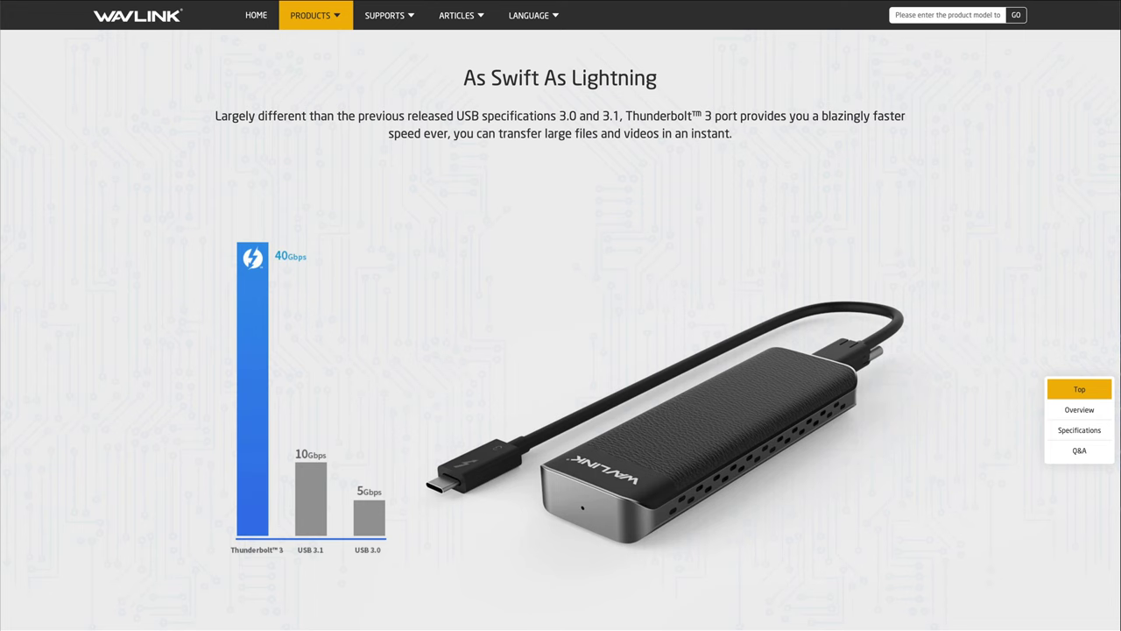
scroll(747, 522, down, 5)
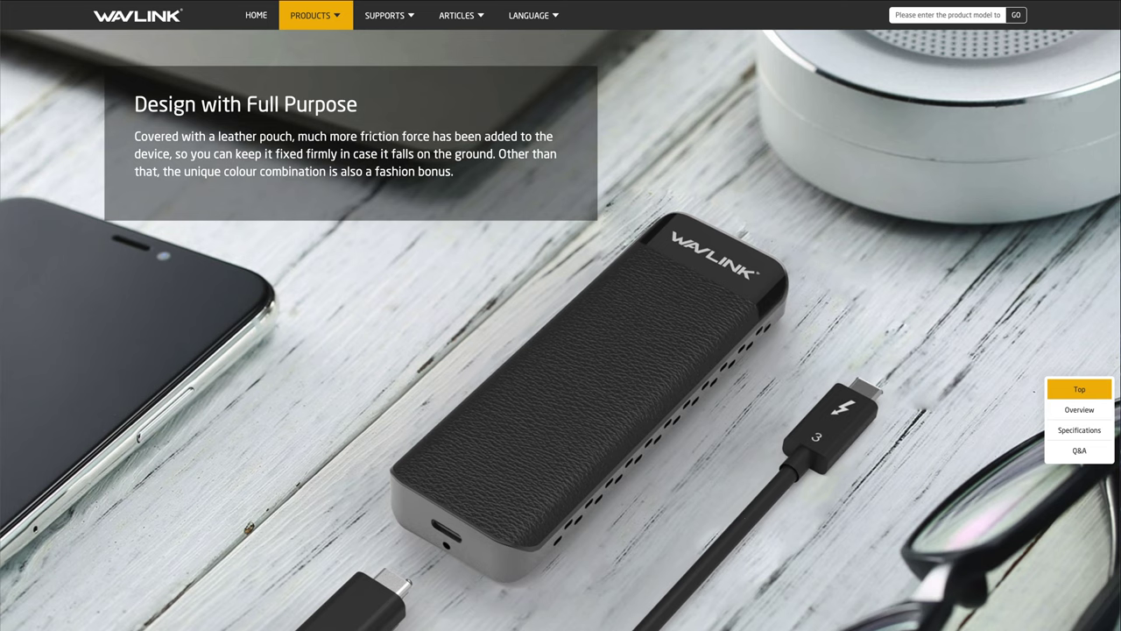
scroll(788, 426, up, 10)
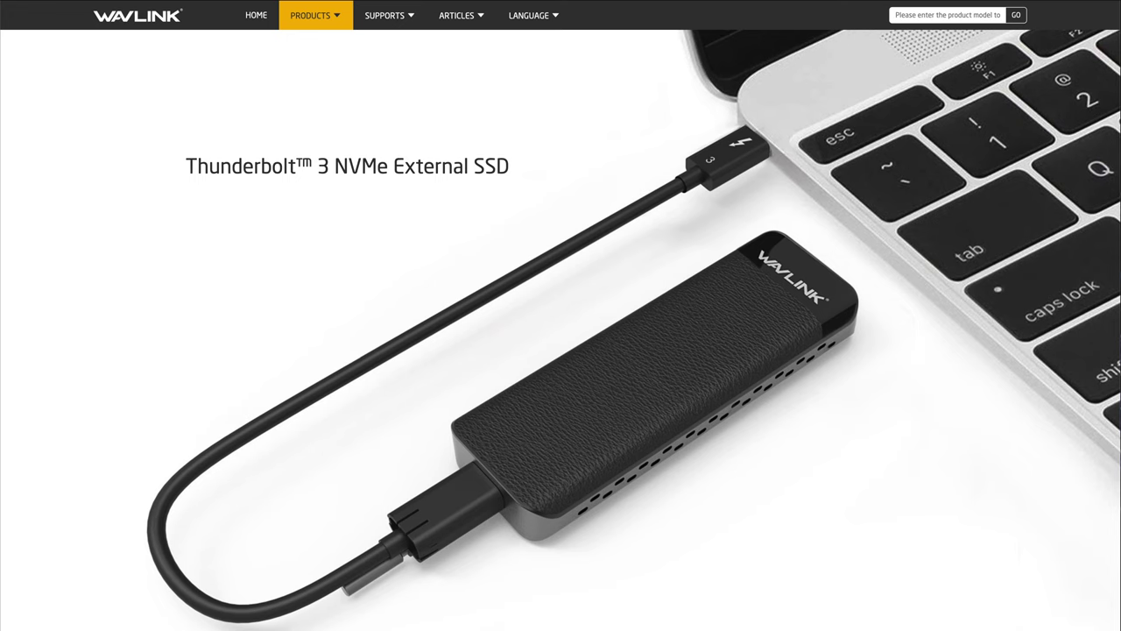
scroll(561, 350, down, 10)
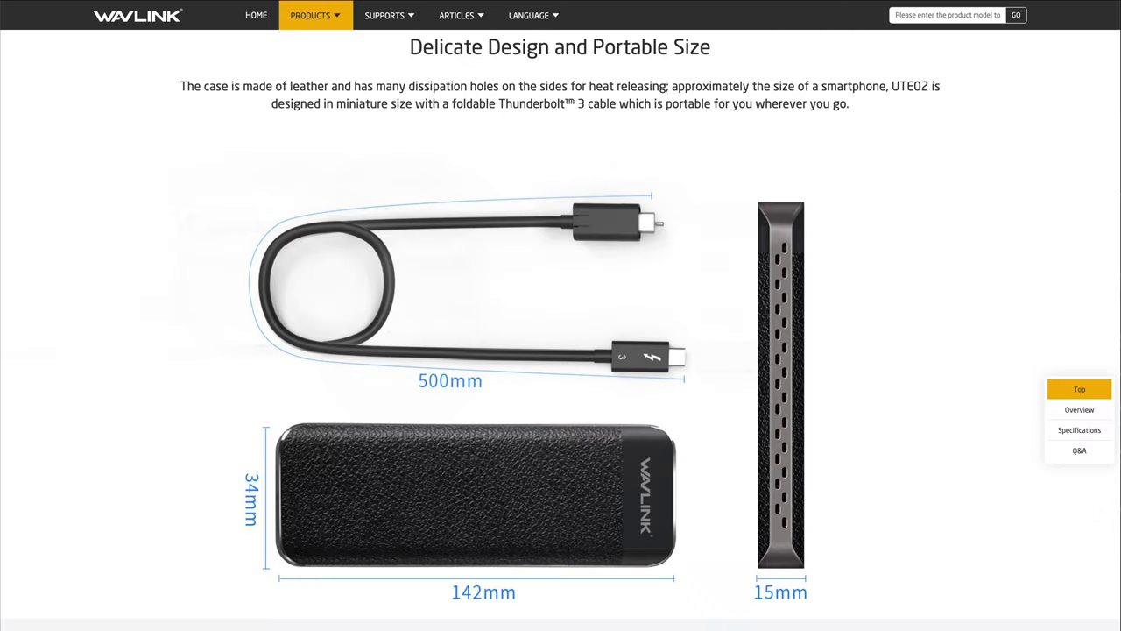
scroll(561, 350, down, 5)
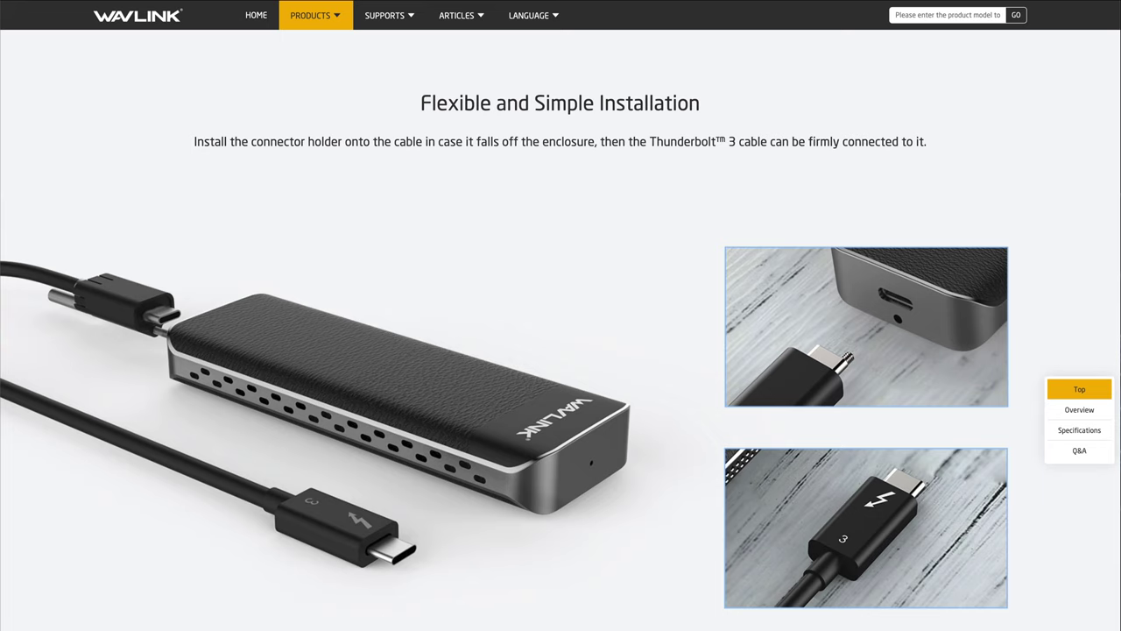
scroll(561, 351, down, 5)
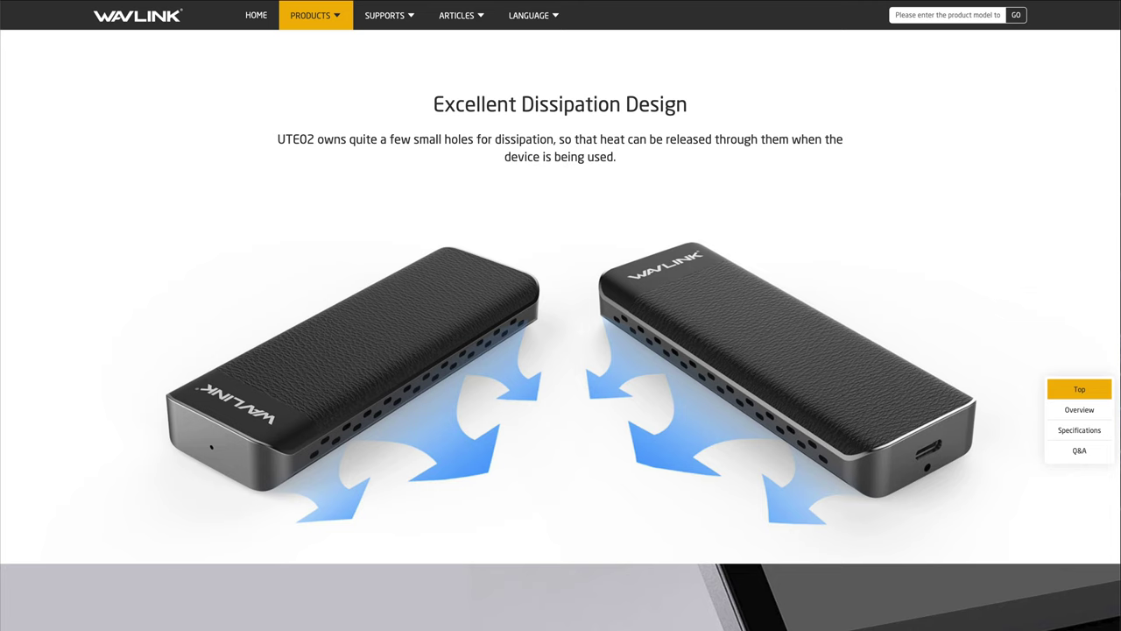
scroll(561, 350, down, 5)
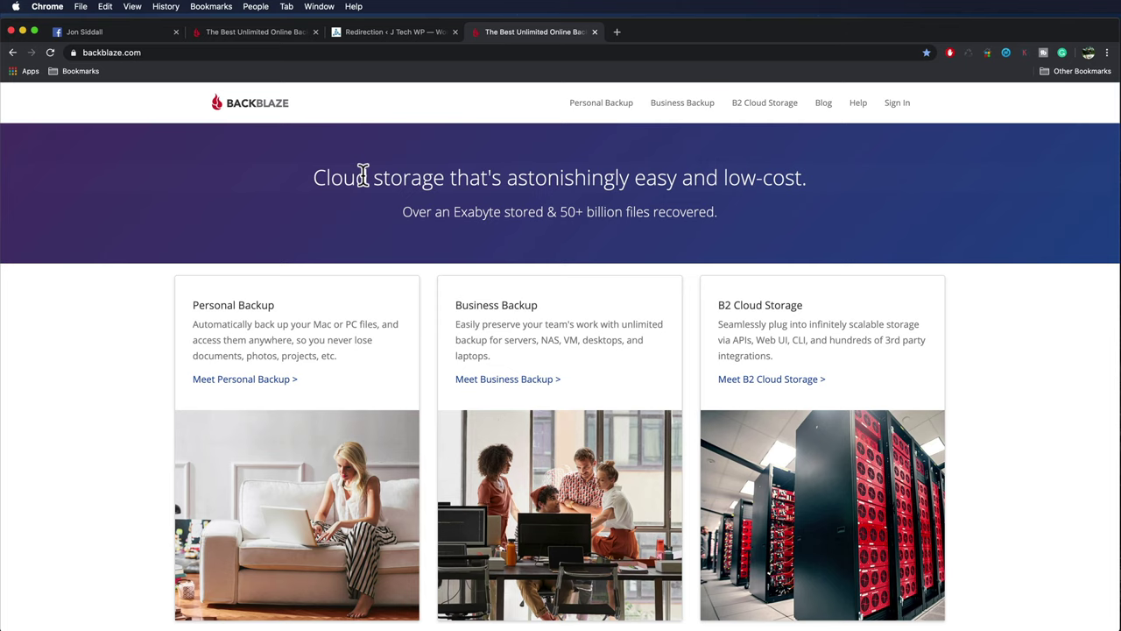
Open Personal Backup and submit the 15-day free trial sign-up with the autofilled credentials
scroll(363, 173, down, 10)
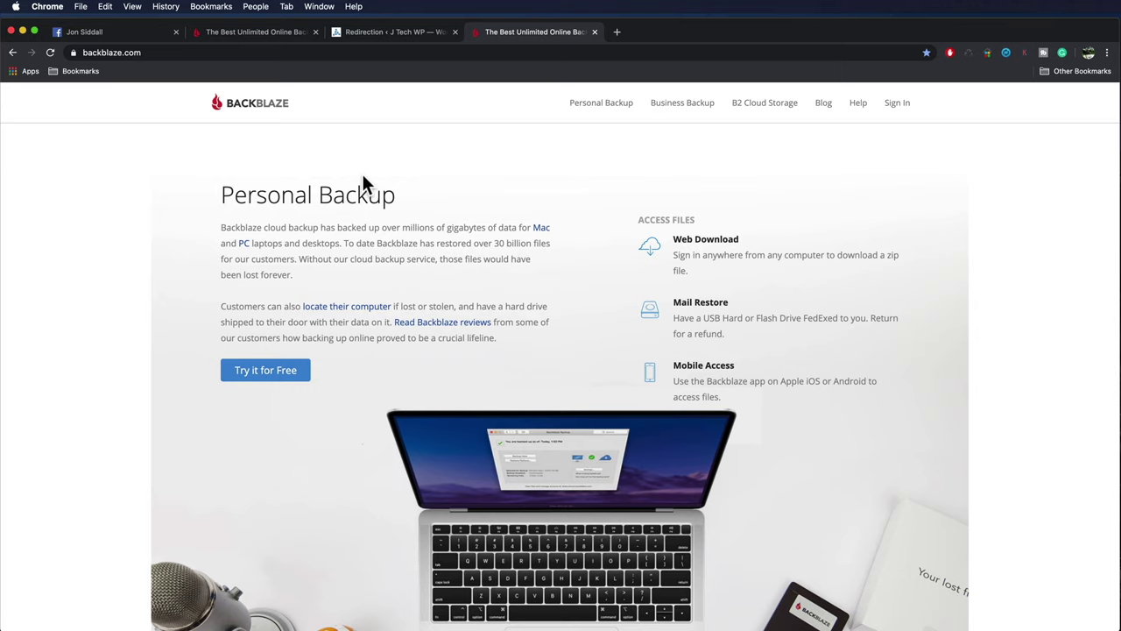
scroll(539, 331, down, 15)
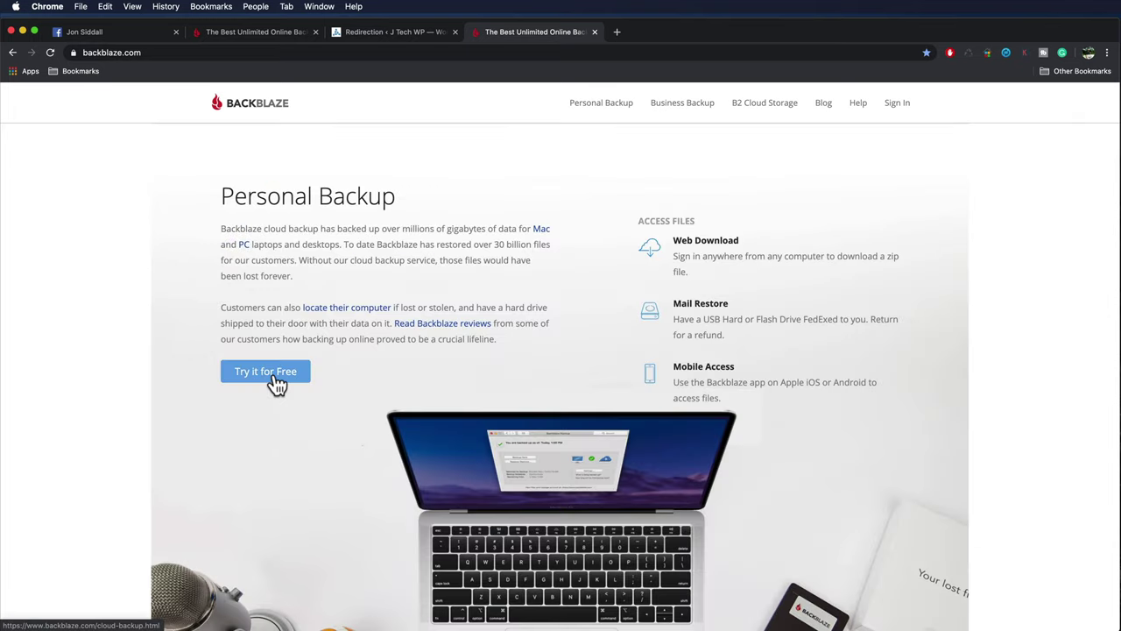
click(273, 379)
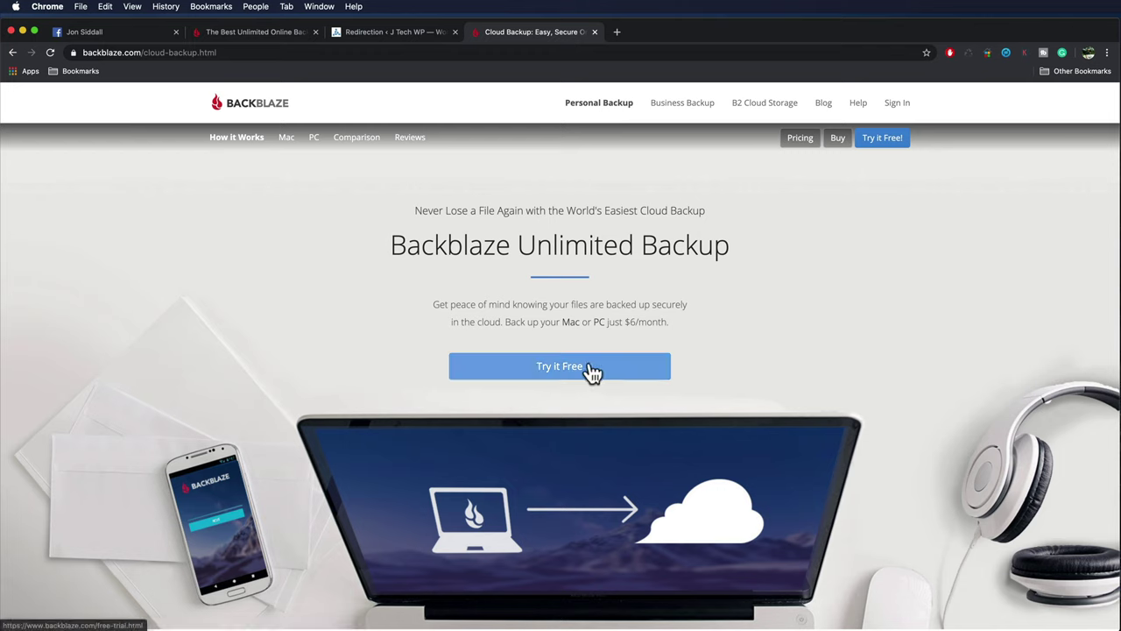
click(592, 373)
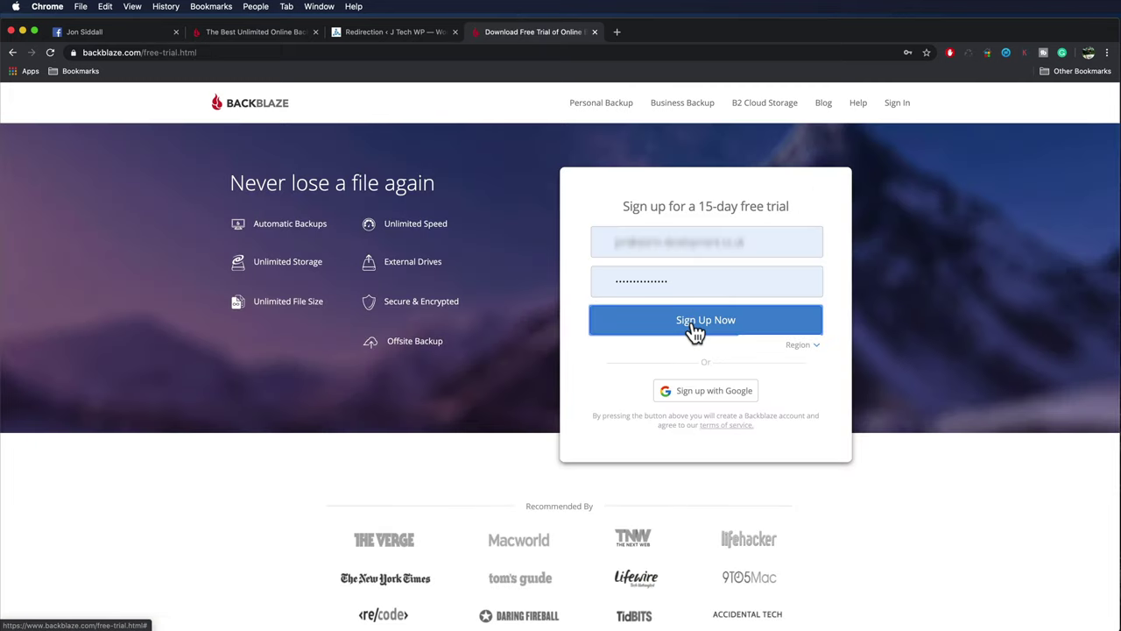
click(696, 324)
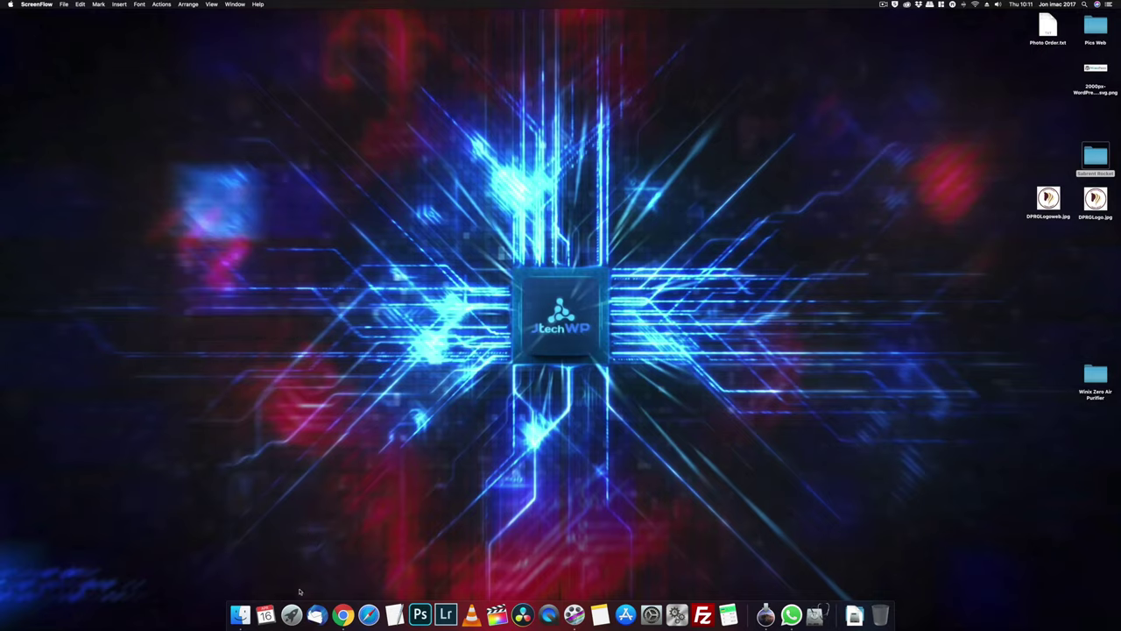
Launch Disk Utility from Launchpad via a 'disk' search and select the Sabrent Media drive
click(293, 618)
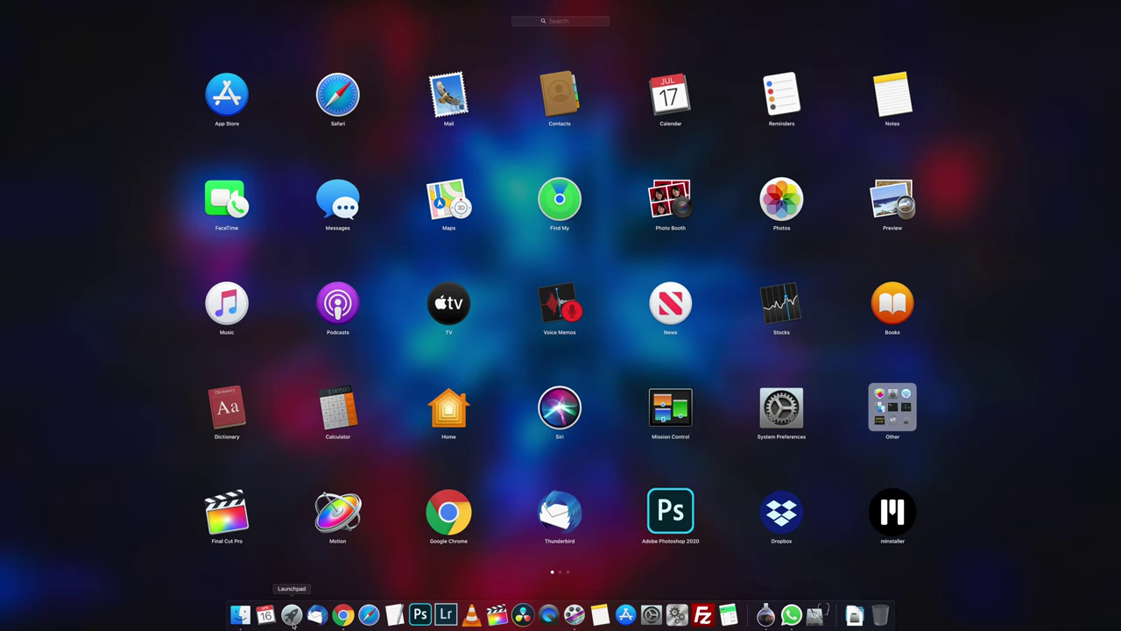
text(disk)
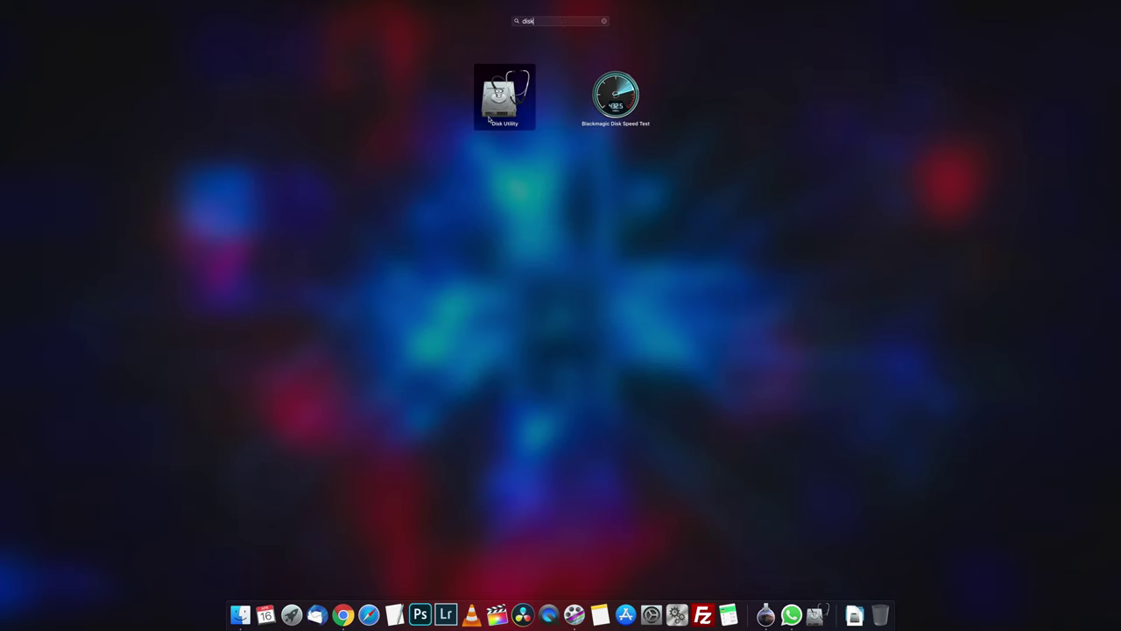
click(500, 105)
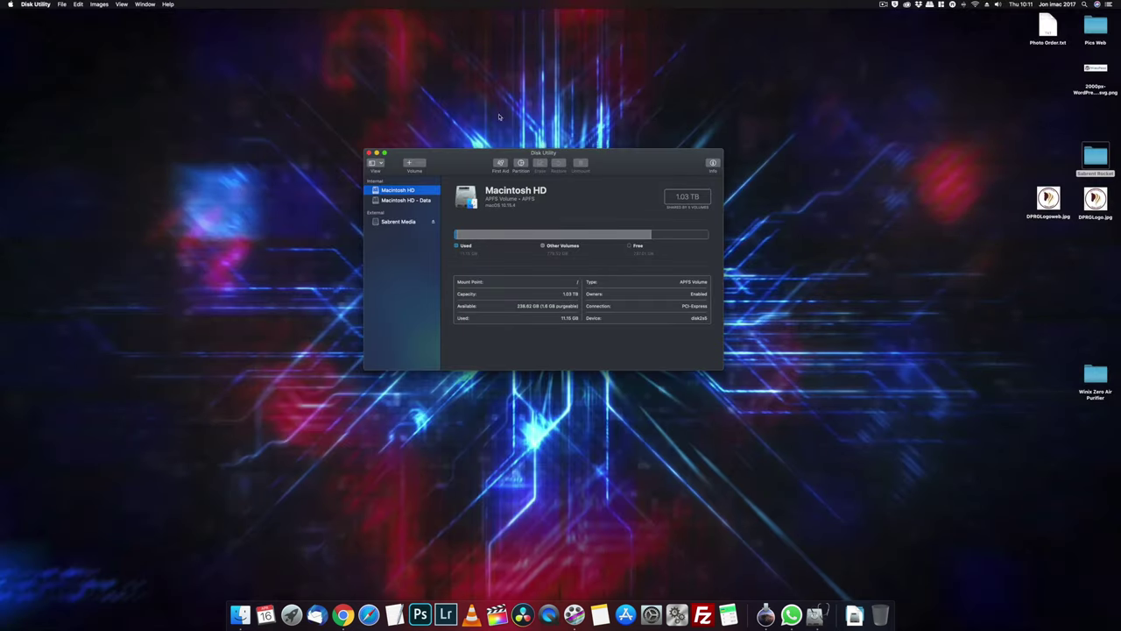
click(398, 224)
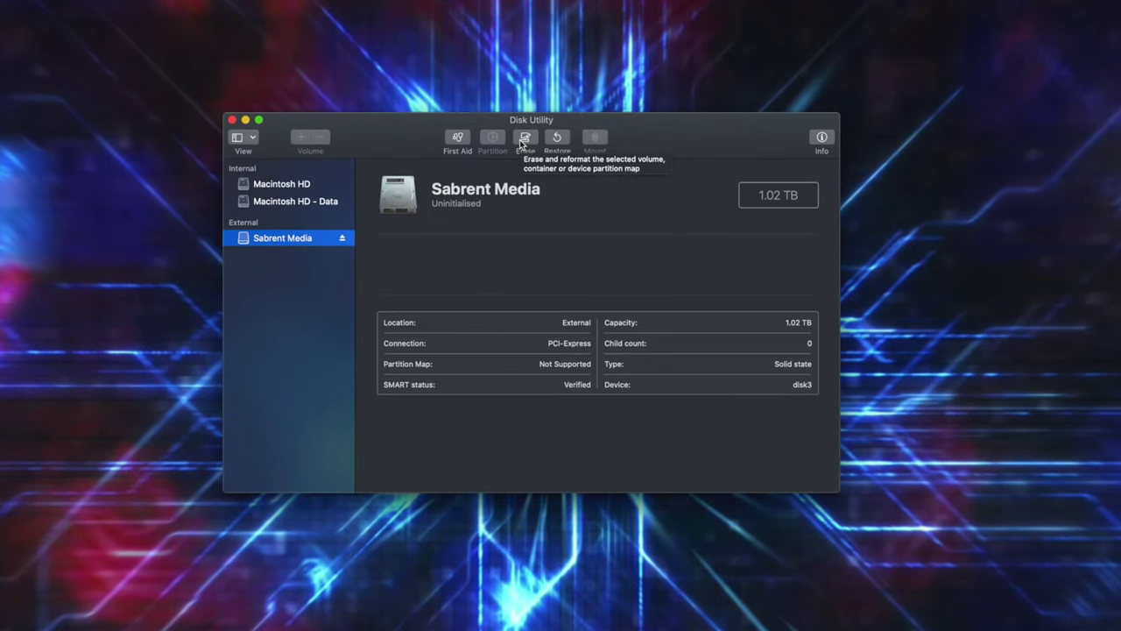
Erase Sabrent Media as 'Sabrent Rocket', Mac OS Extended (Journaled), GUID Partition Map, and confirm the prompts
click(522, 140)
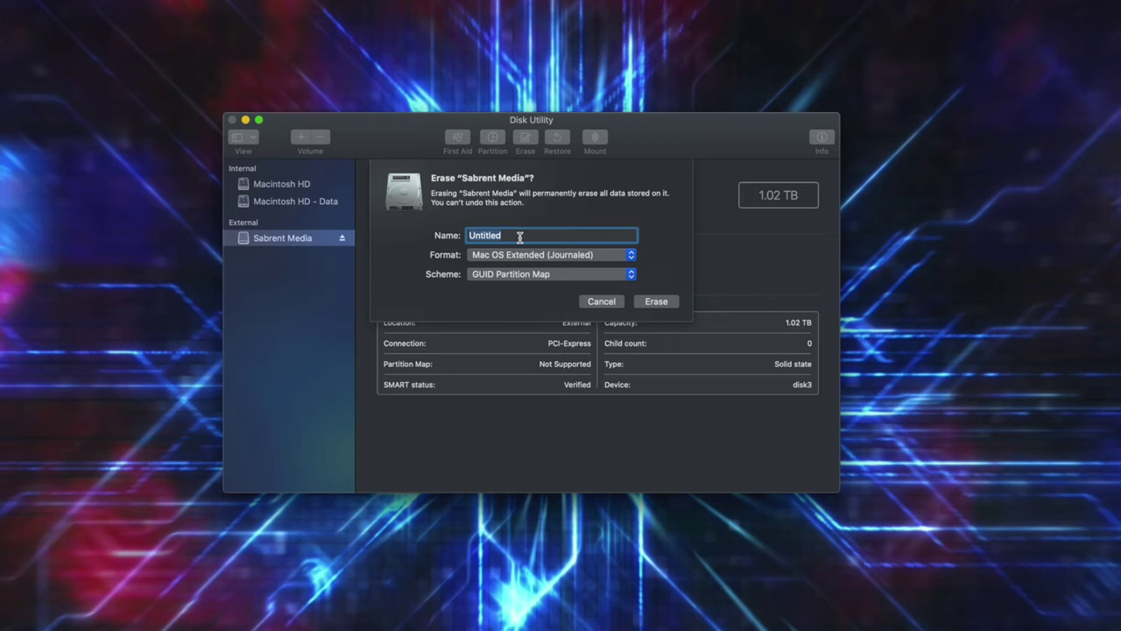
text(Sabrent Rocket)
click(550, 275)
click(550, 274)
click(545, 255)
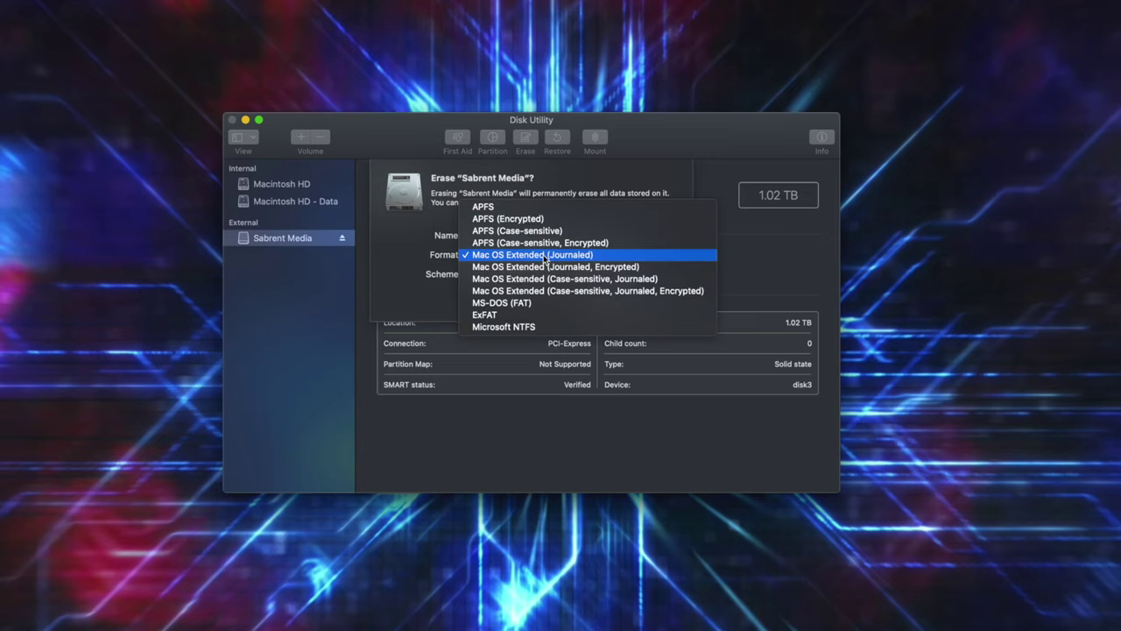
click(544, 255)
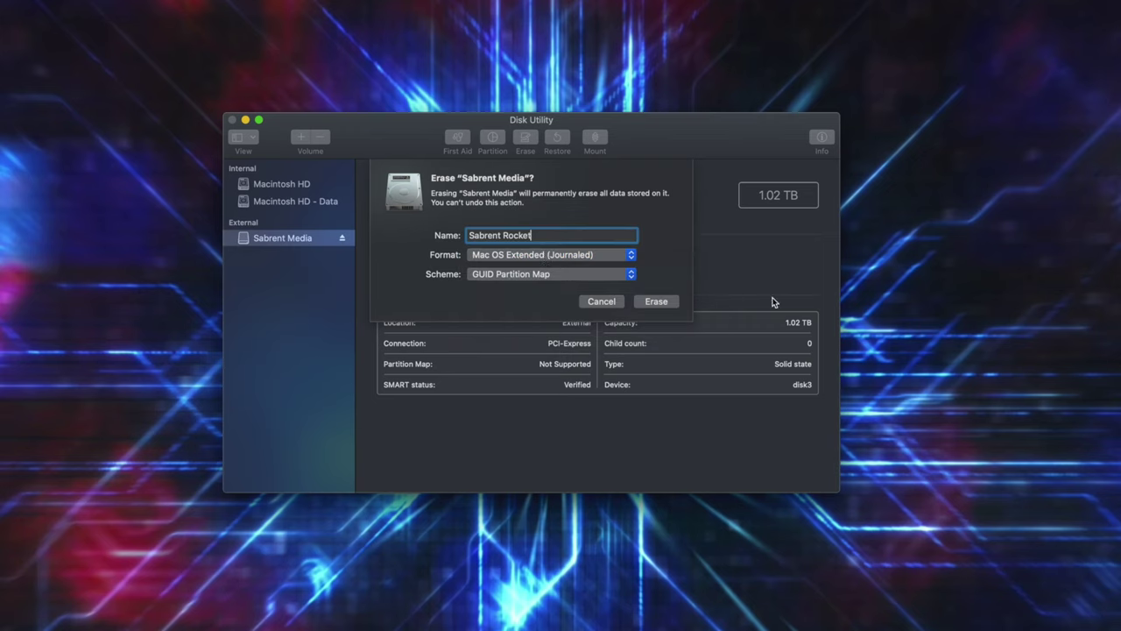
click(660, 302)
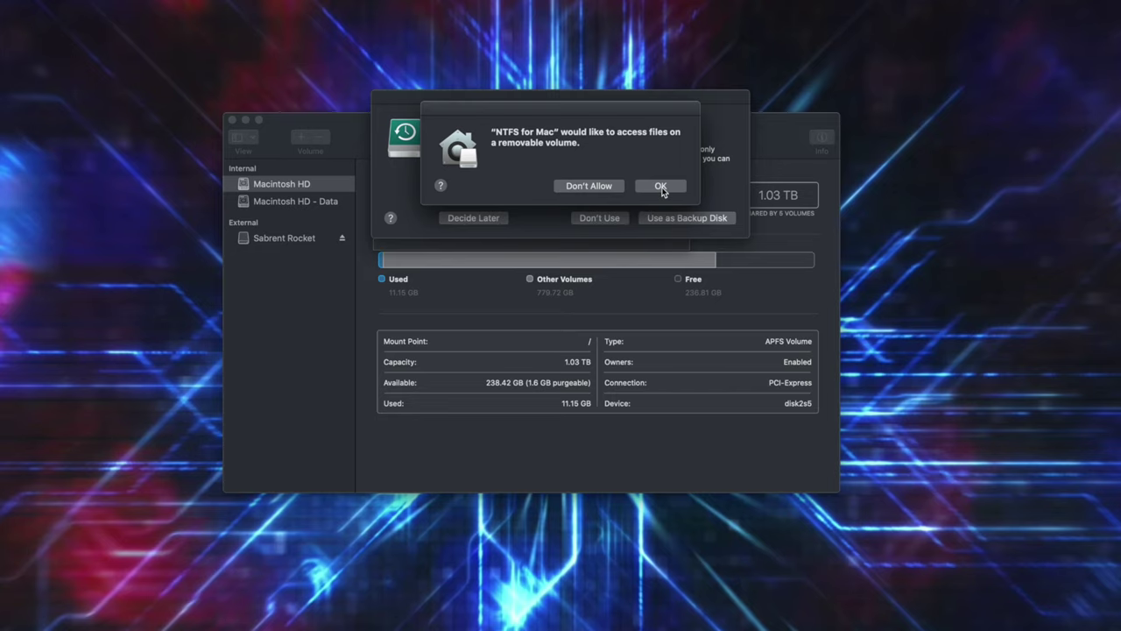
click(661, 186)
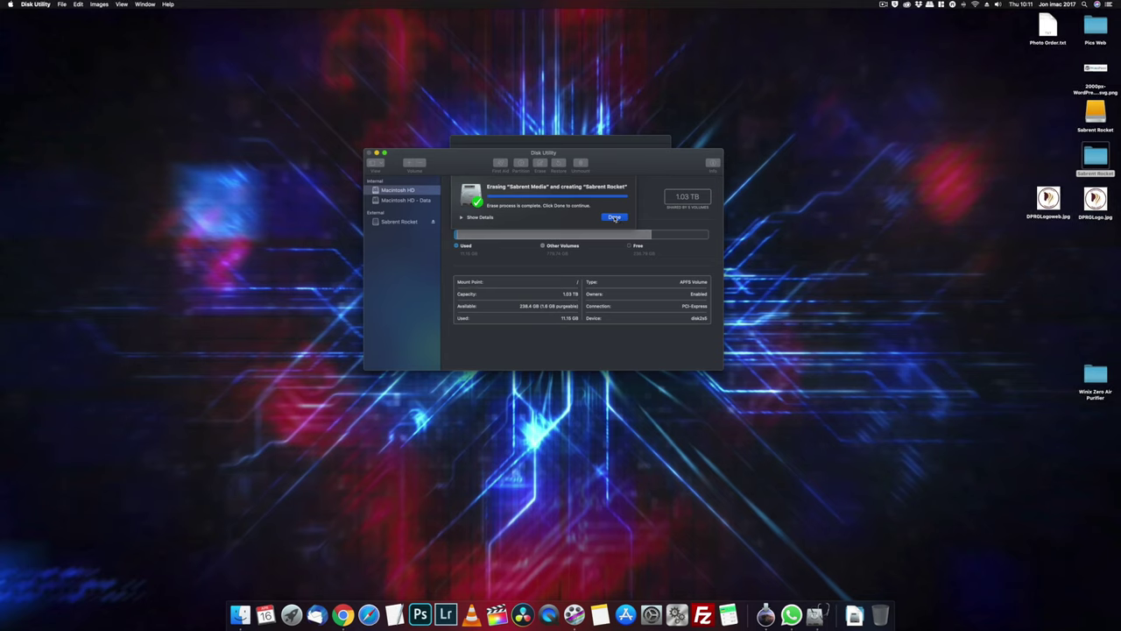
click(653, 231)
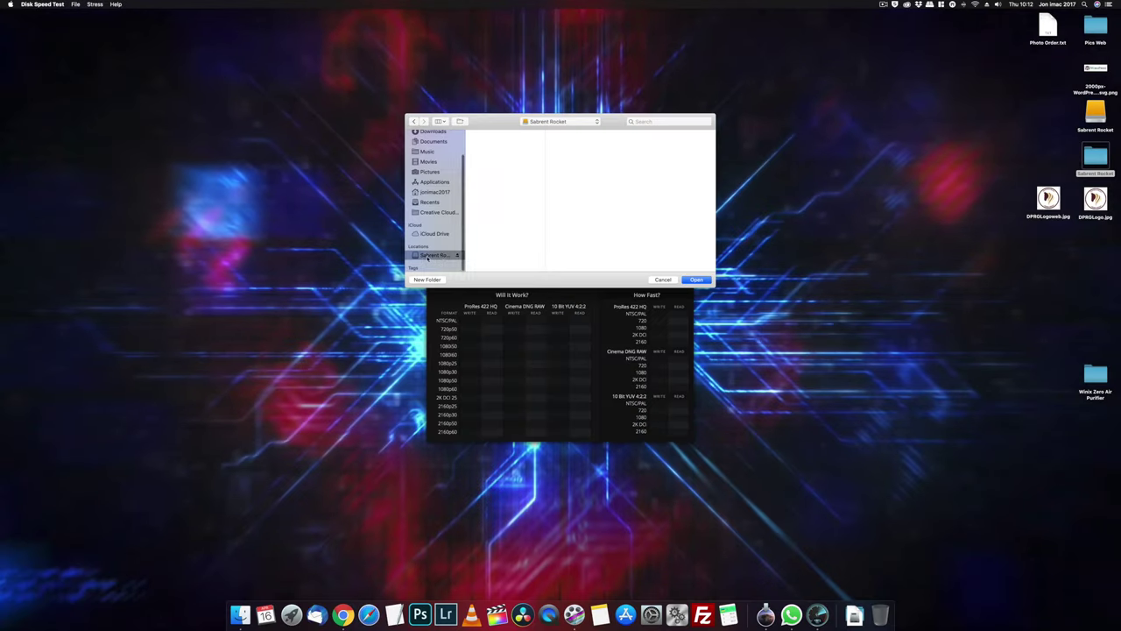
Select the Sabrent Rocket drive as the target and run the read/write speed test
click(695, 278)
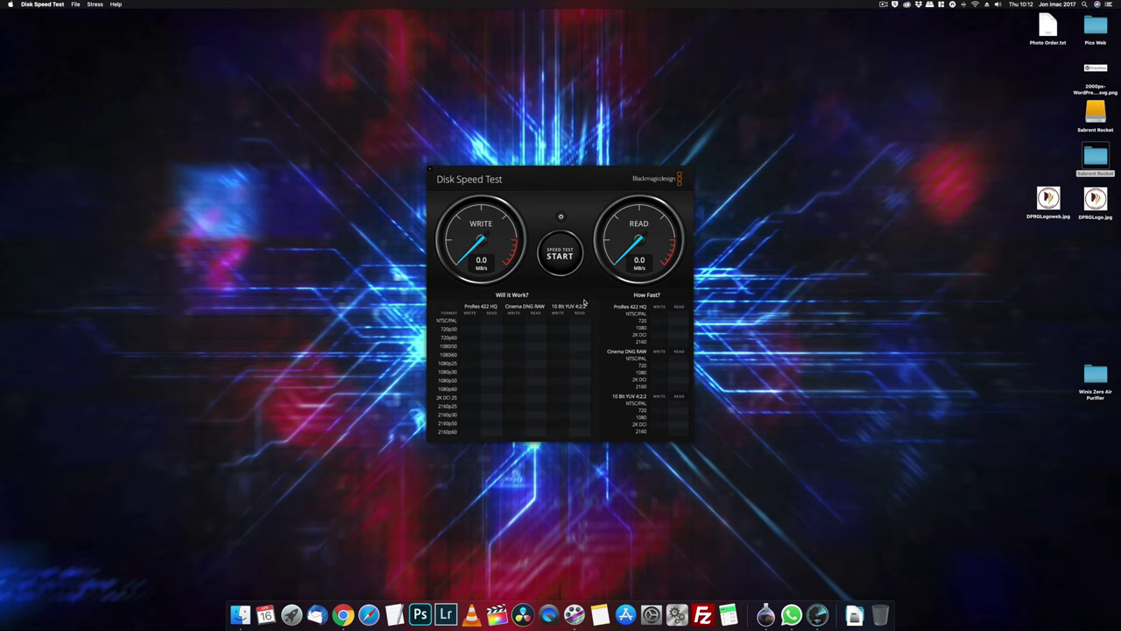
click(560, 254)
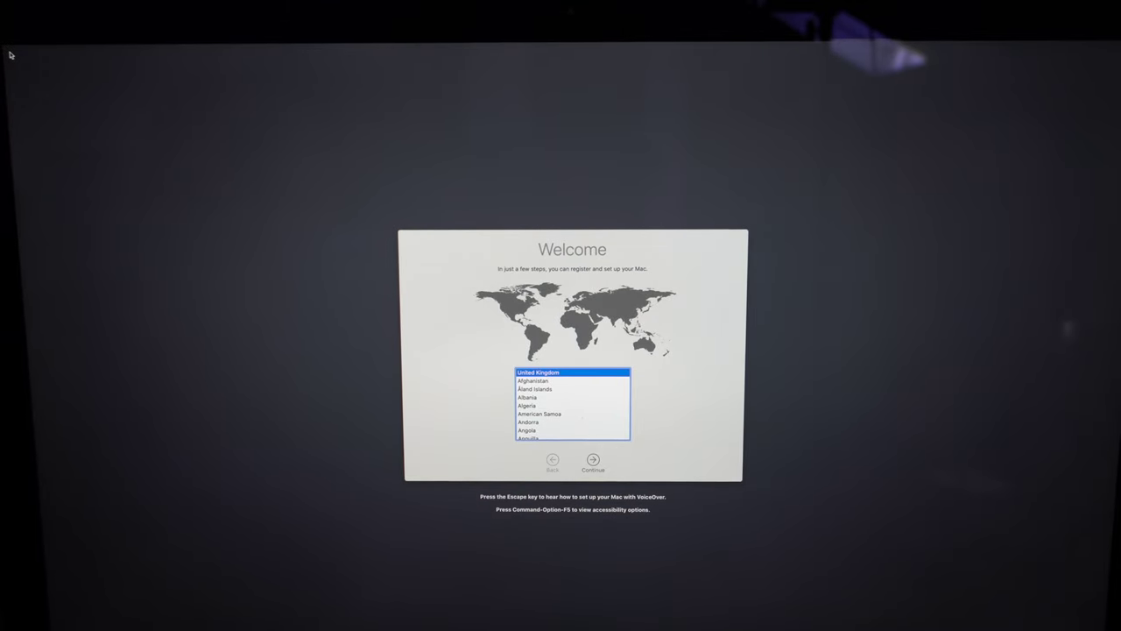
Accept the United Kingdom region and join the home Wi-Fi network with its password
key(Return)
click(593, 462)
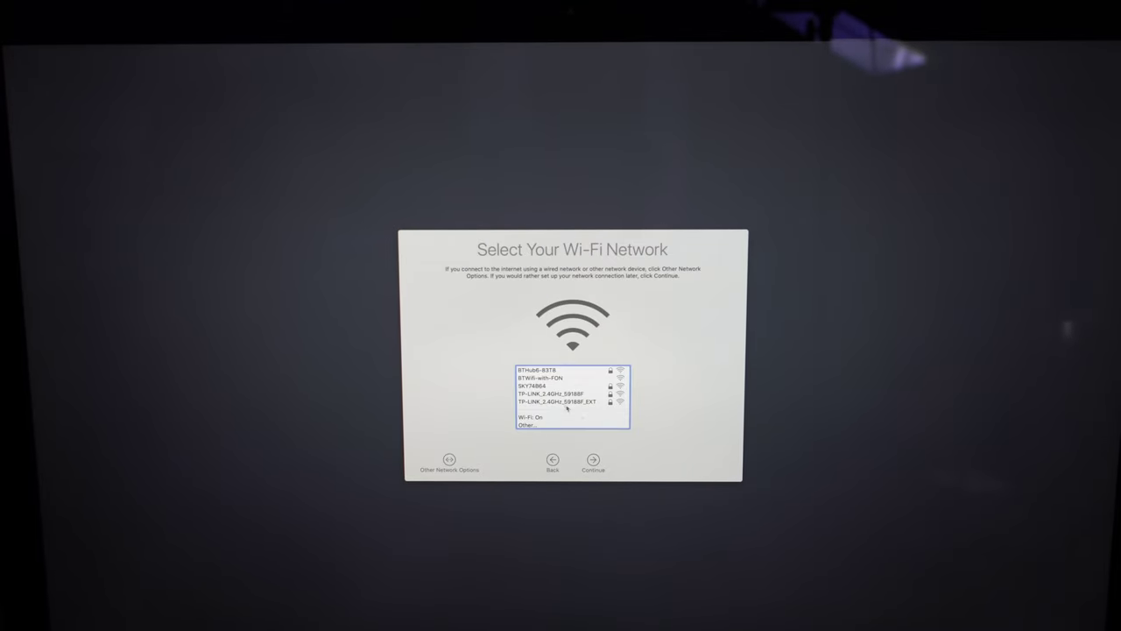
click(487, 393)
text(•••••••••••)
key(Return)
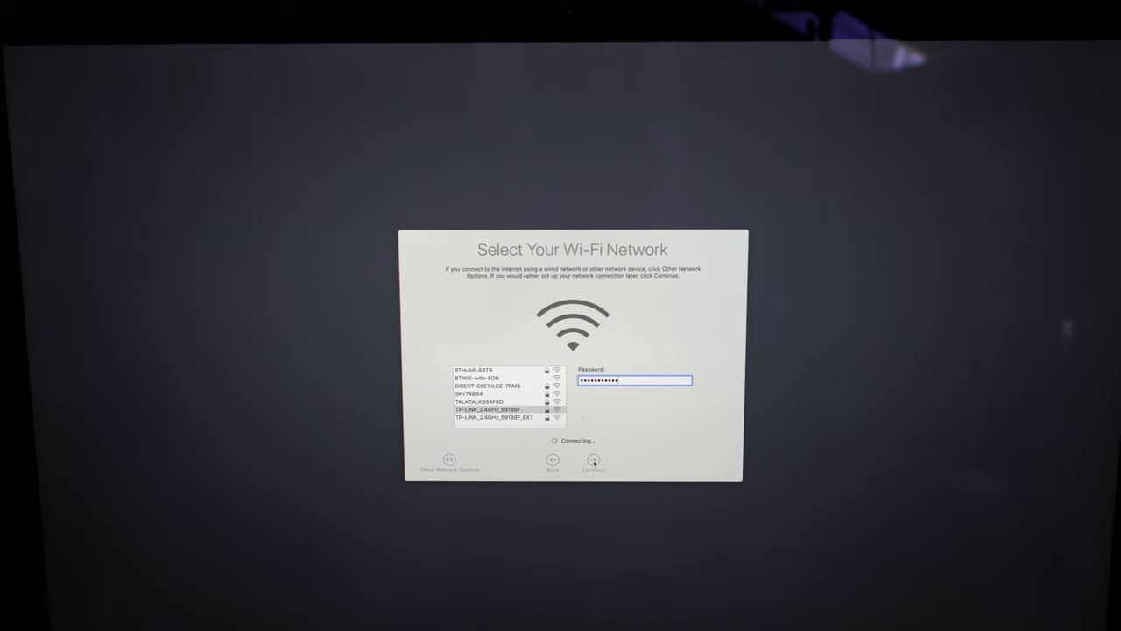
Continue past data and privacy and defer Apple ID sign-in until later
click(594, 462)
click(593, 462)
click(573, 282)
click(637, 278)
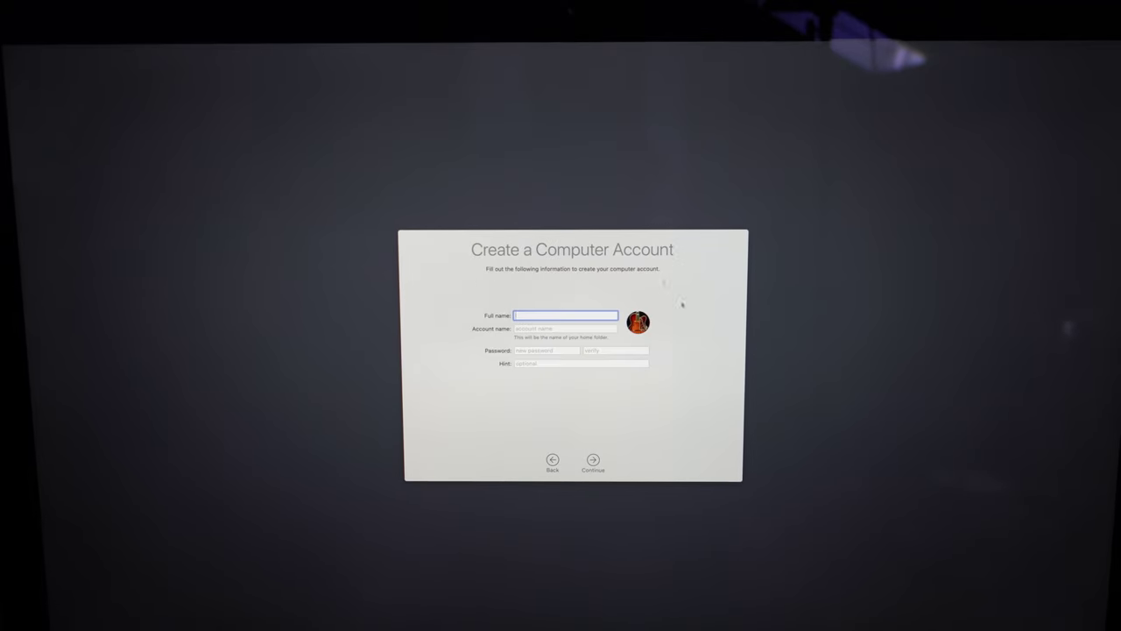
Create the computer account with a name, password and a default account picture
key(Tab)
key(Tab)
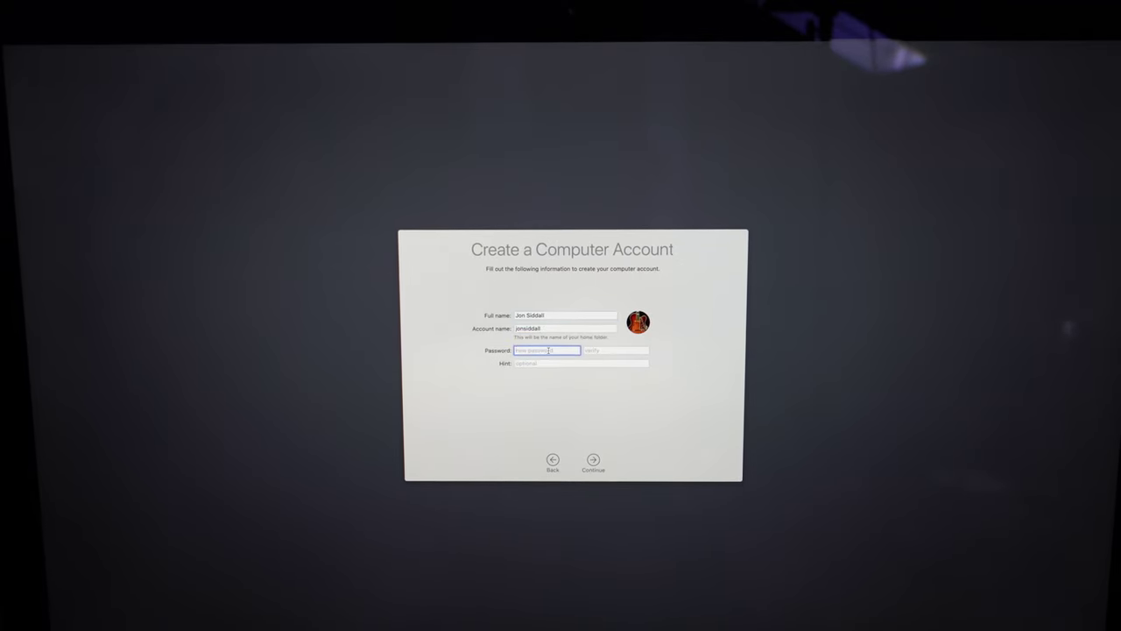
text(••••••••)
key(Tab)
text(••••••••)
click(638, 321)
click(566, 359)
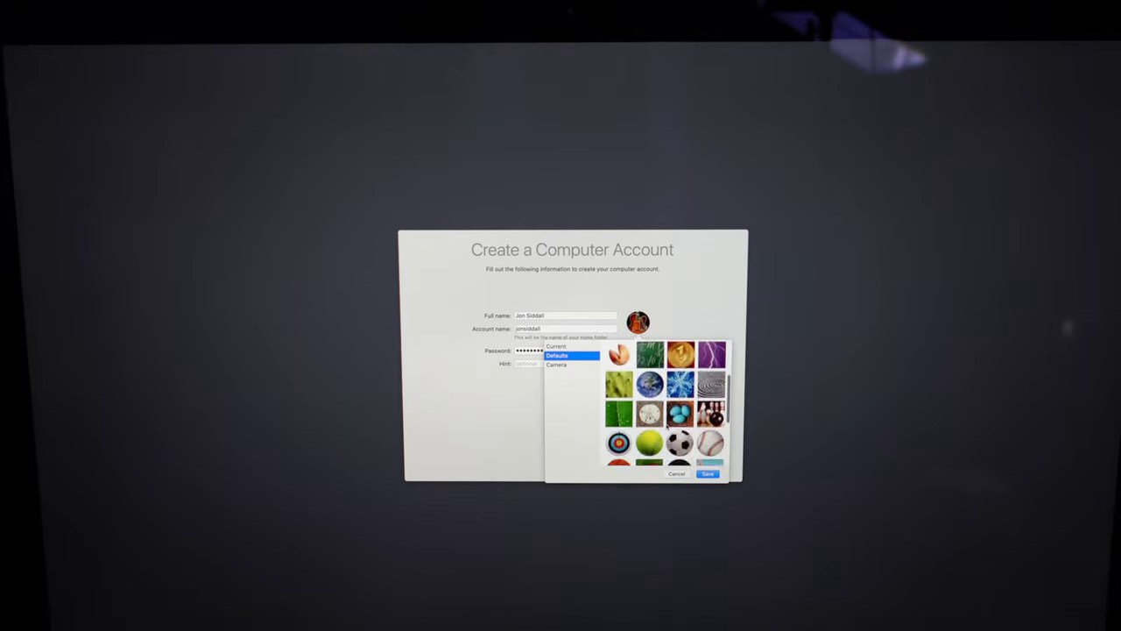
click(628, 406)
key(Return)
click(593, 462)
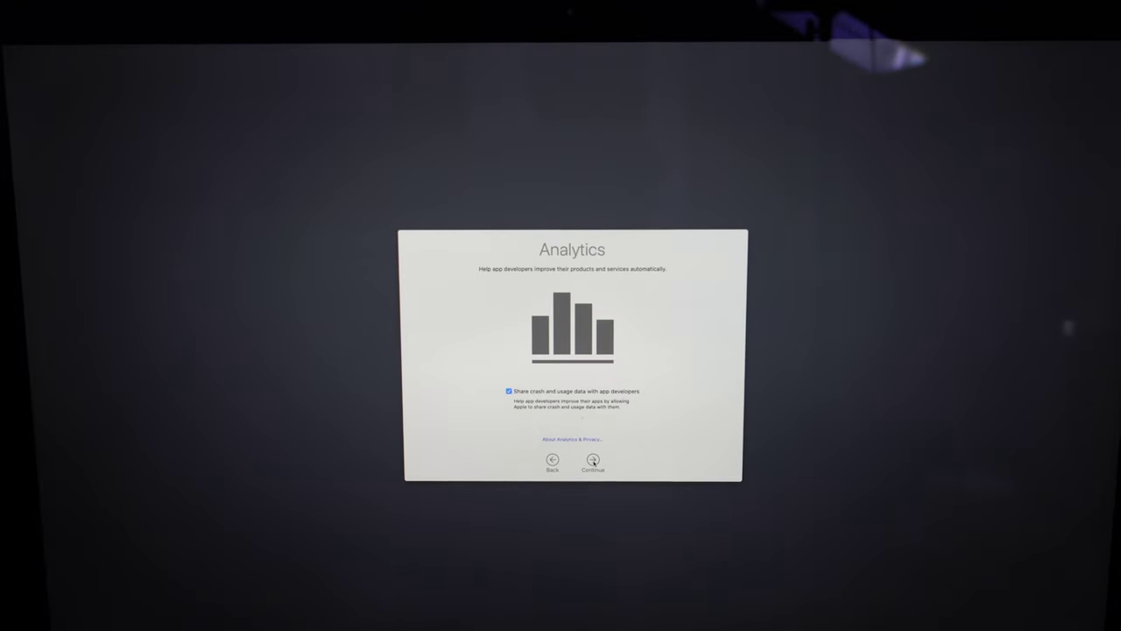
Skip Analytics and Siri, then choose the Dark appearance to finish setup
click(593, 461)
click(593, 461)
click(593, 461)
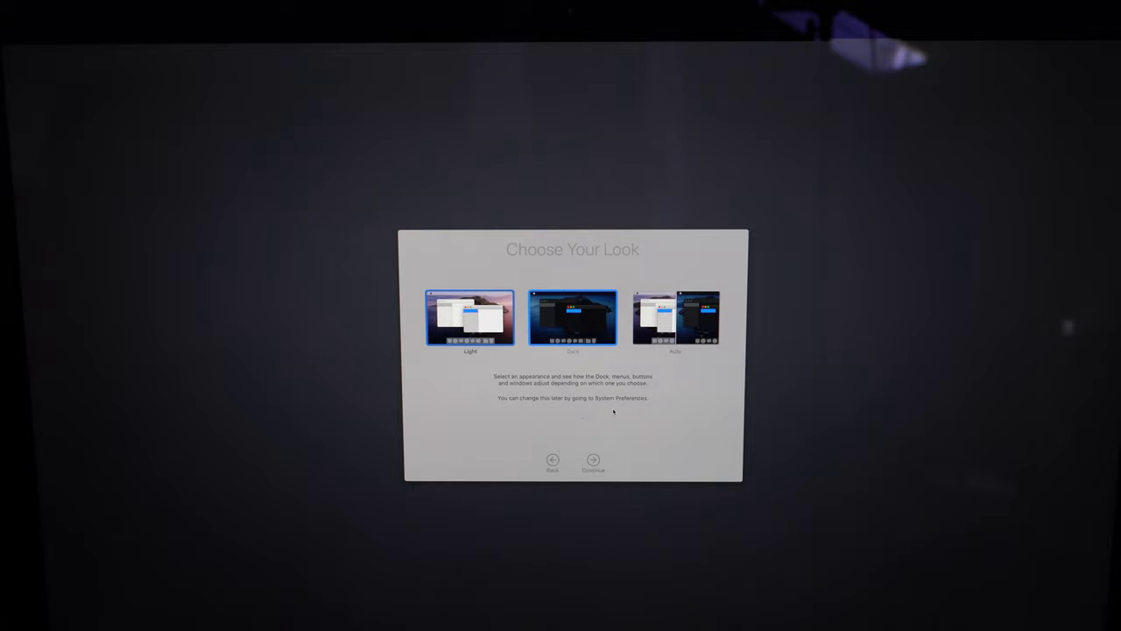
click(570, 313)
click(594, 461)
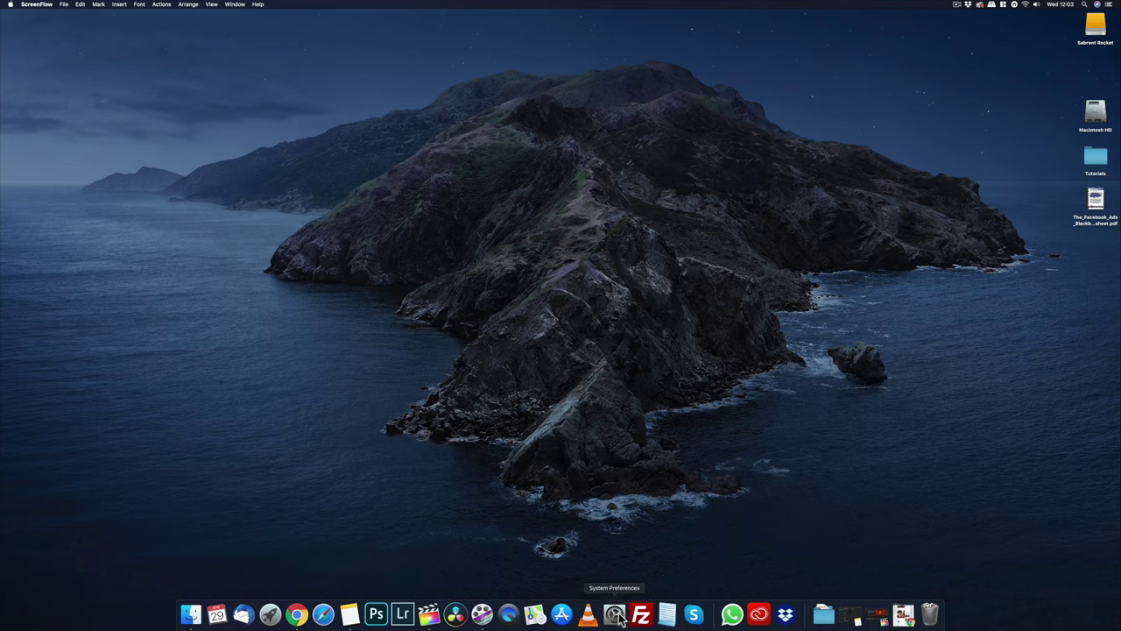
Unlock Startup Disk preferences with the admin password, select Sabrent Rocket, then relock the padlock
click(615, 615)
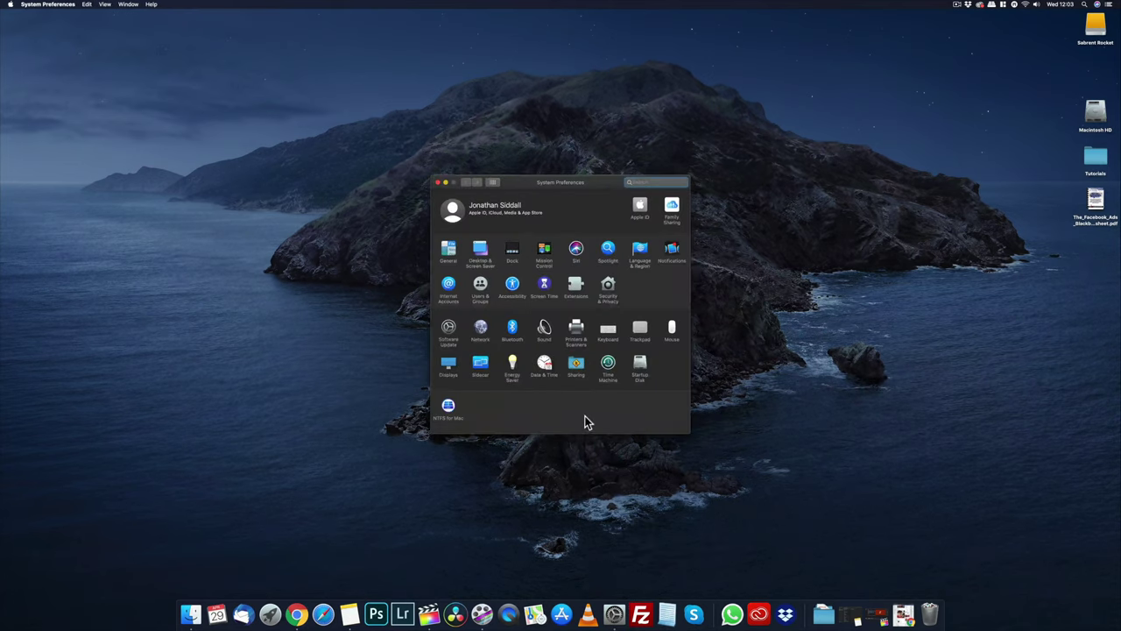
click(643, 366)
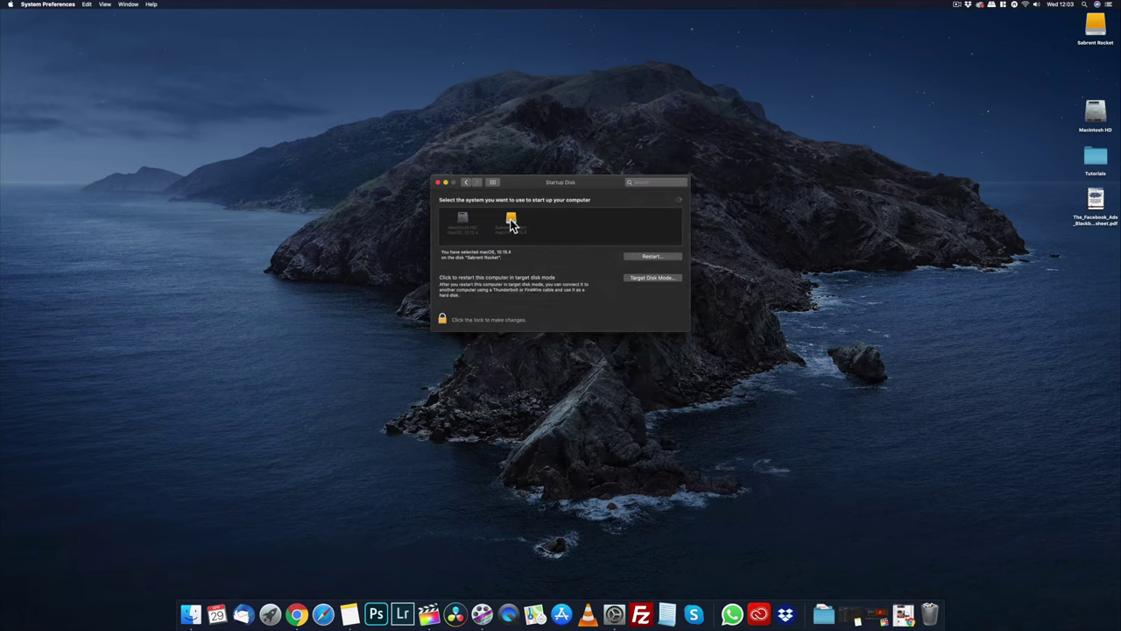
click(443, 321)
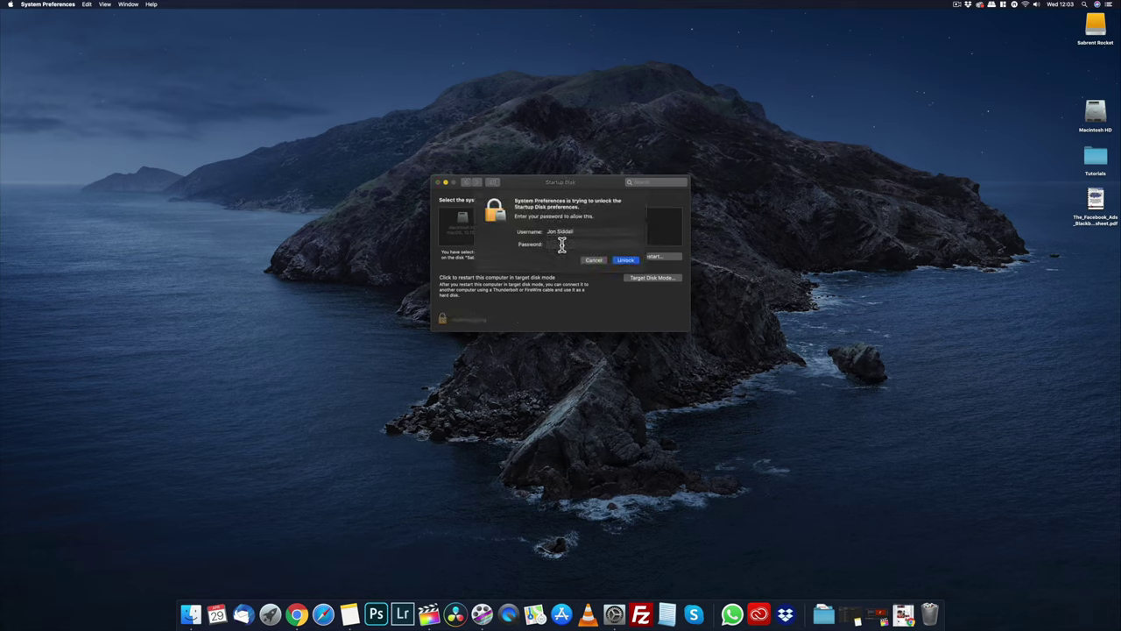
text(•••••••••••••)
key(Return)
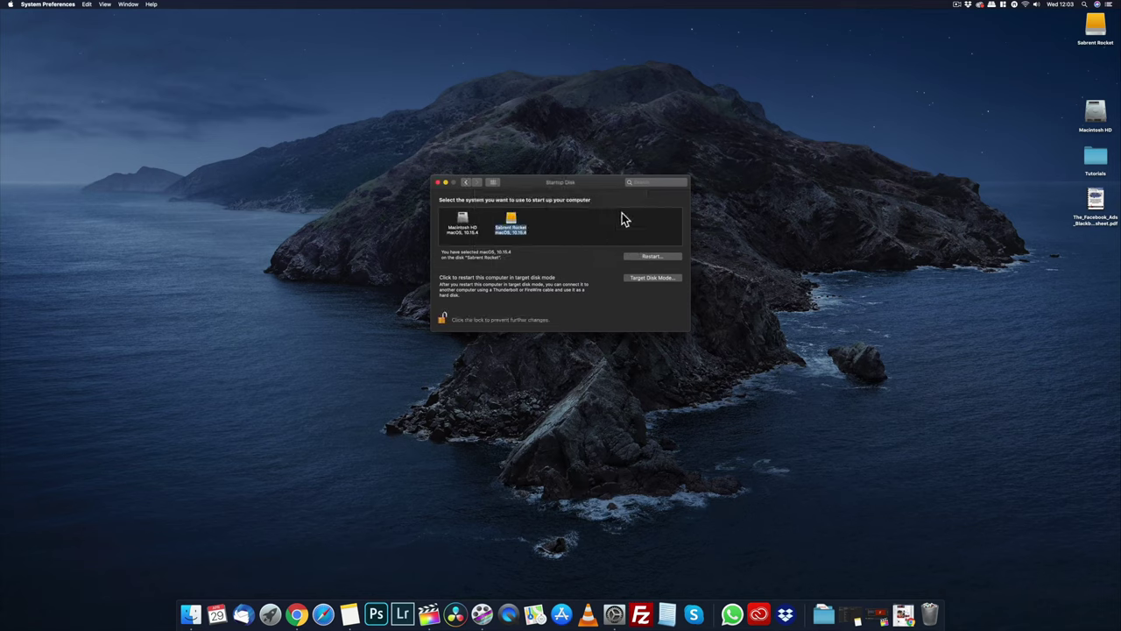
click(461, 221)
click(514, 221)
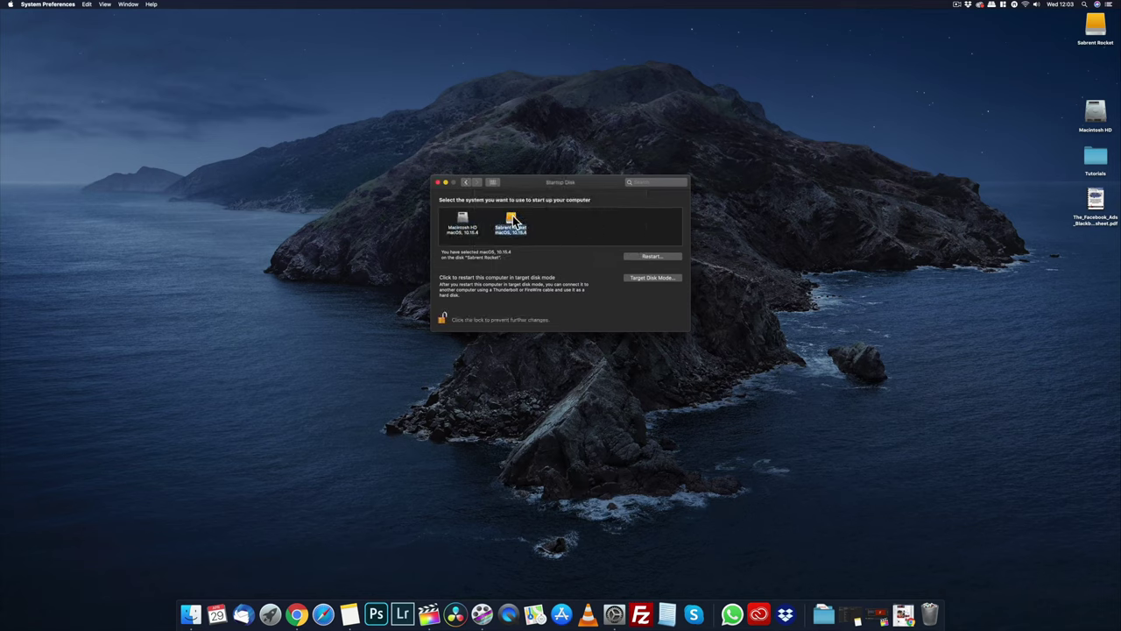
click(442, 321)
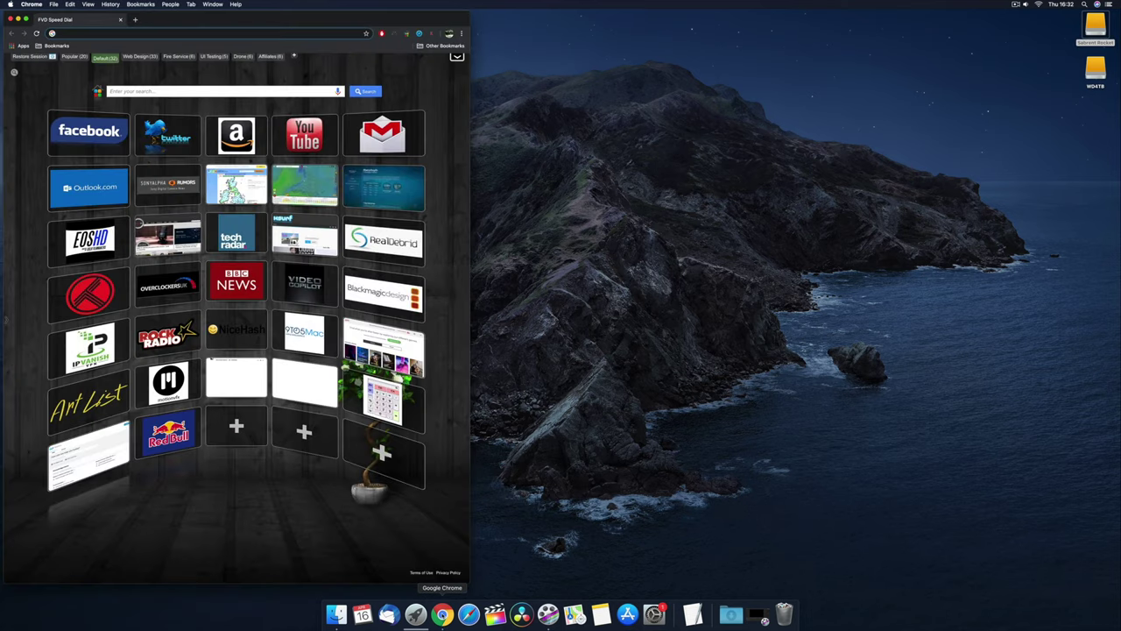
Quit Chrome and Safari, then launch Final Cut Pro from the Dock
key(super+q)
click(469, 613)
key(super+q)
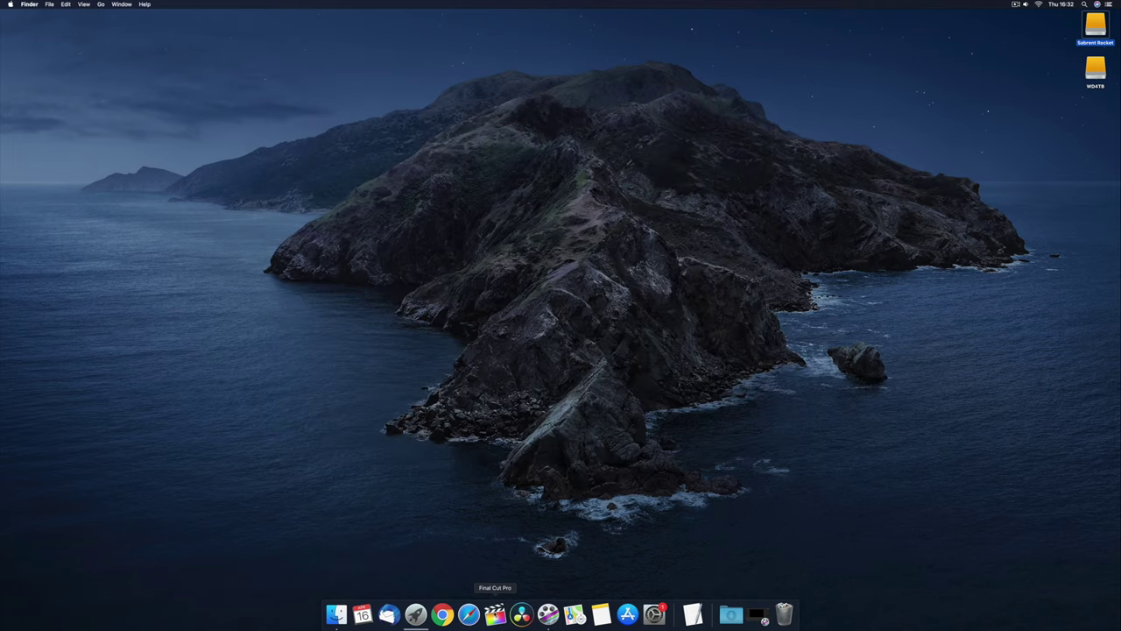
click(495, 613)
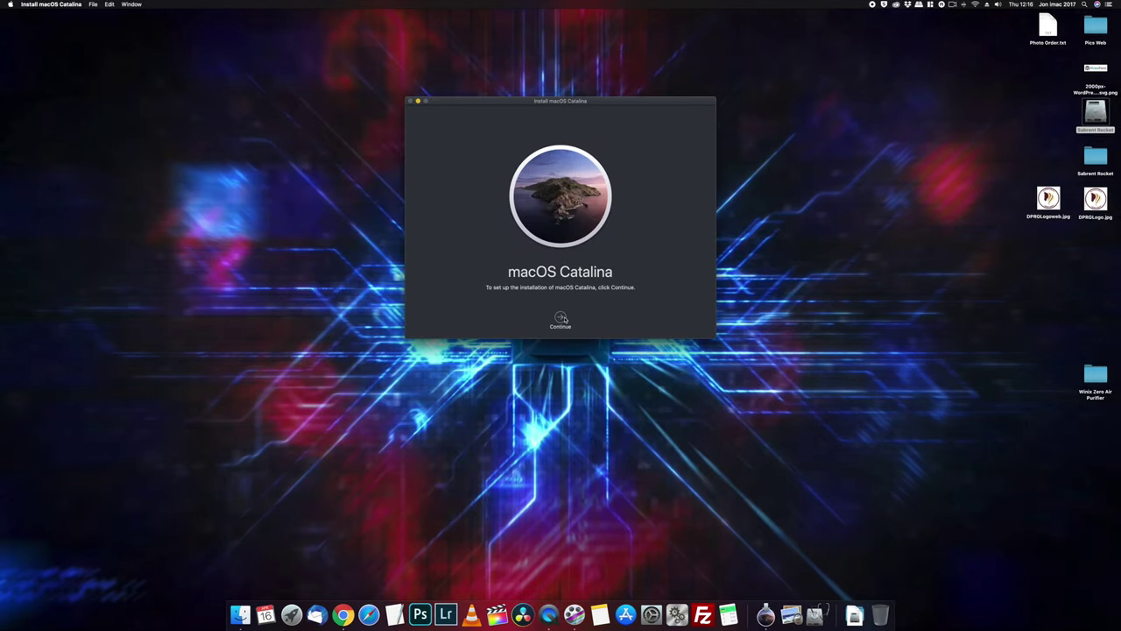
Agree to the Catalina licence, show all disks, choose Sabrent Rocket and start the install
click(562, 318)
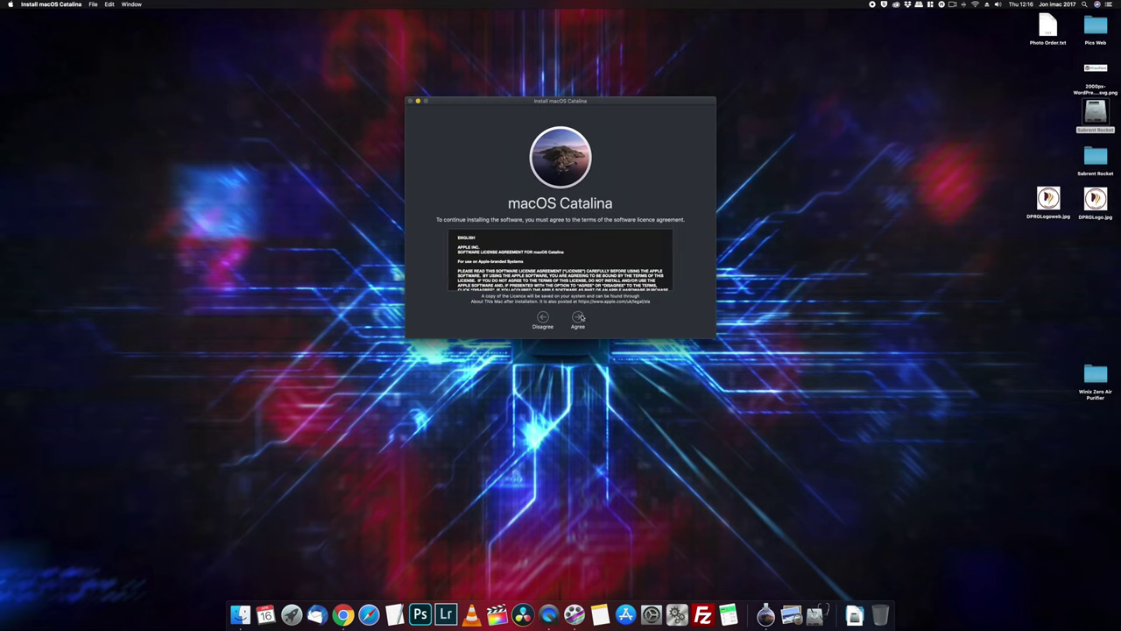
click(579, 319)
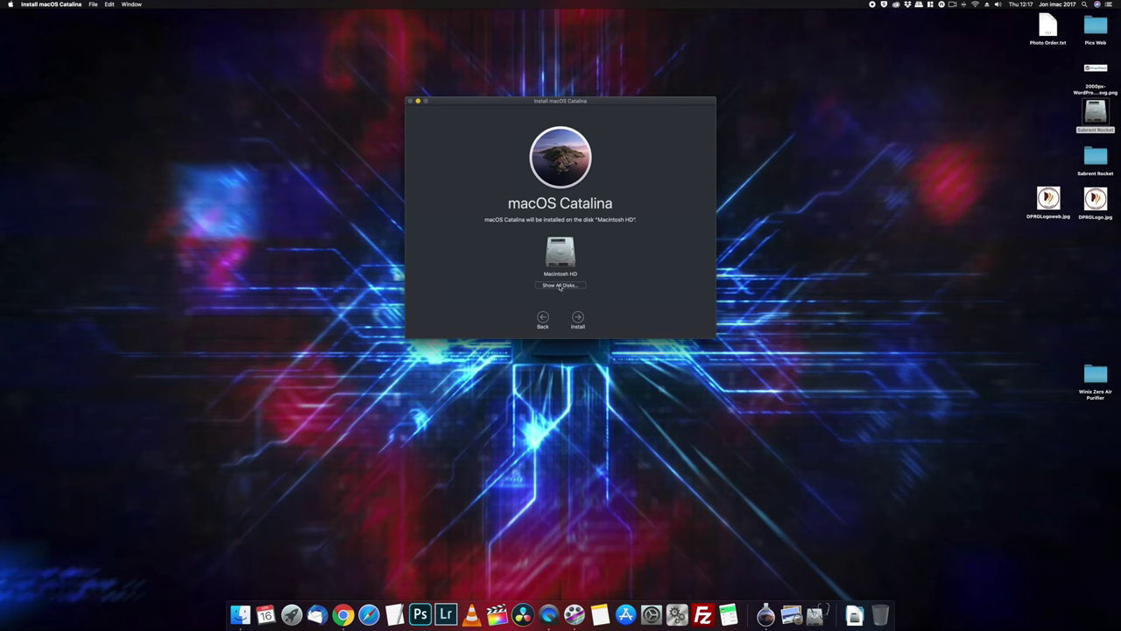
click(560, 286)
click(591, 267)
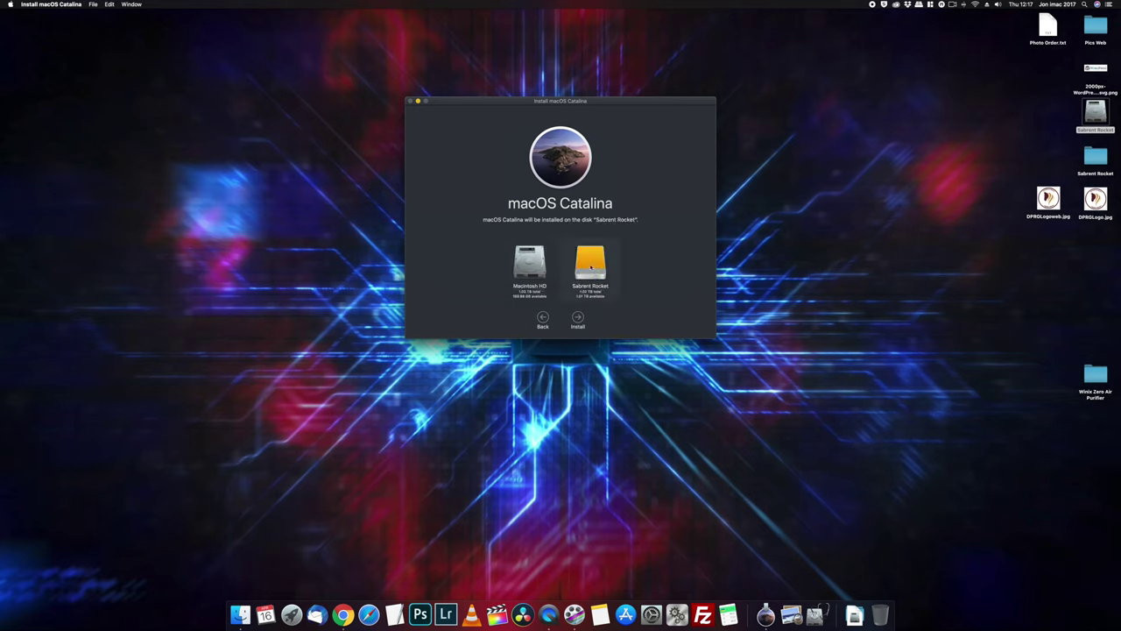
click(578, 321)
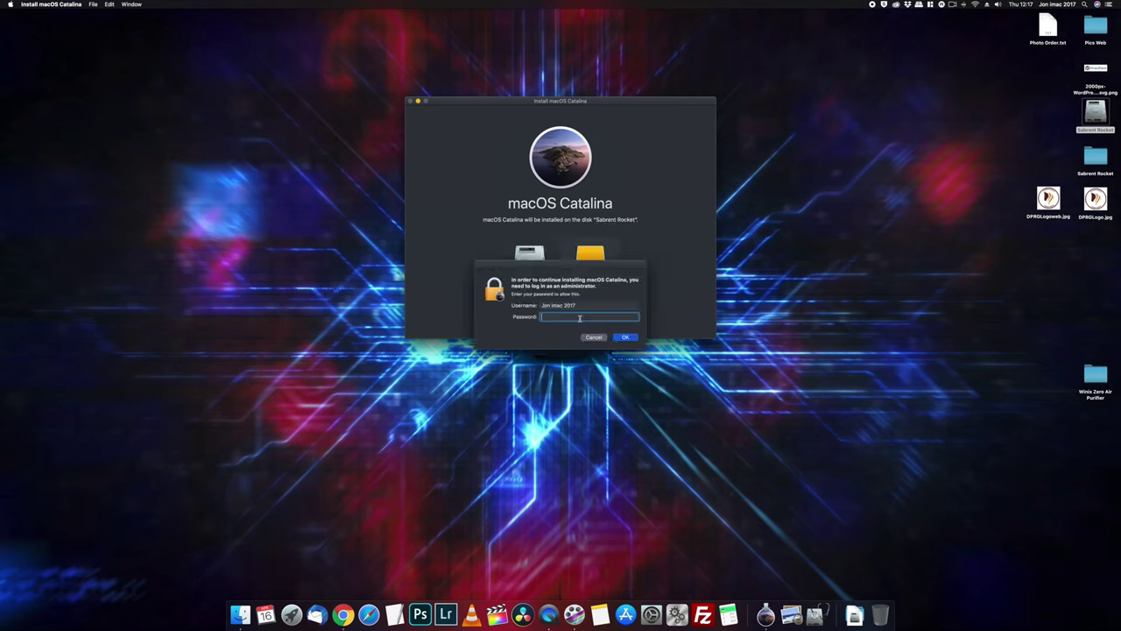